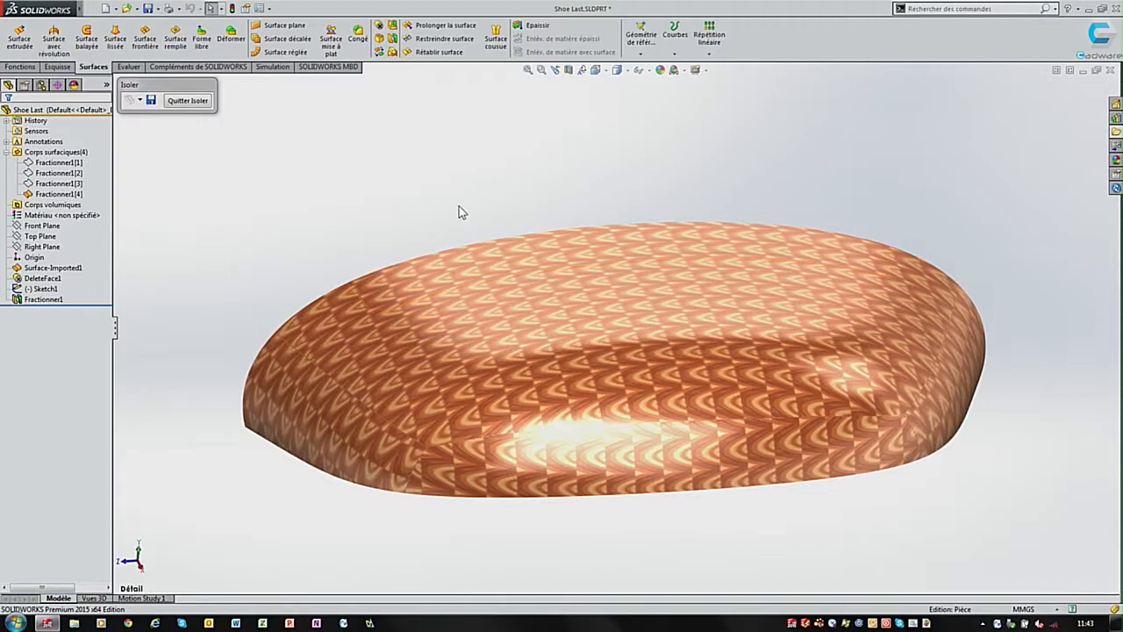
# Sketch a three-point spline on the isolated surface, from the toe-side upper edge down across the side and up to a peak
pyautogui.moveTo(480, 184); pyautogui.dragTo(466, 183, button='middle')
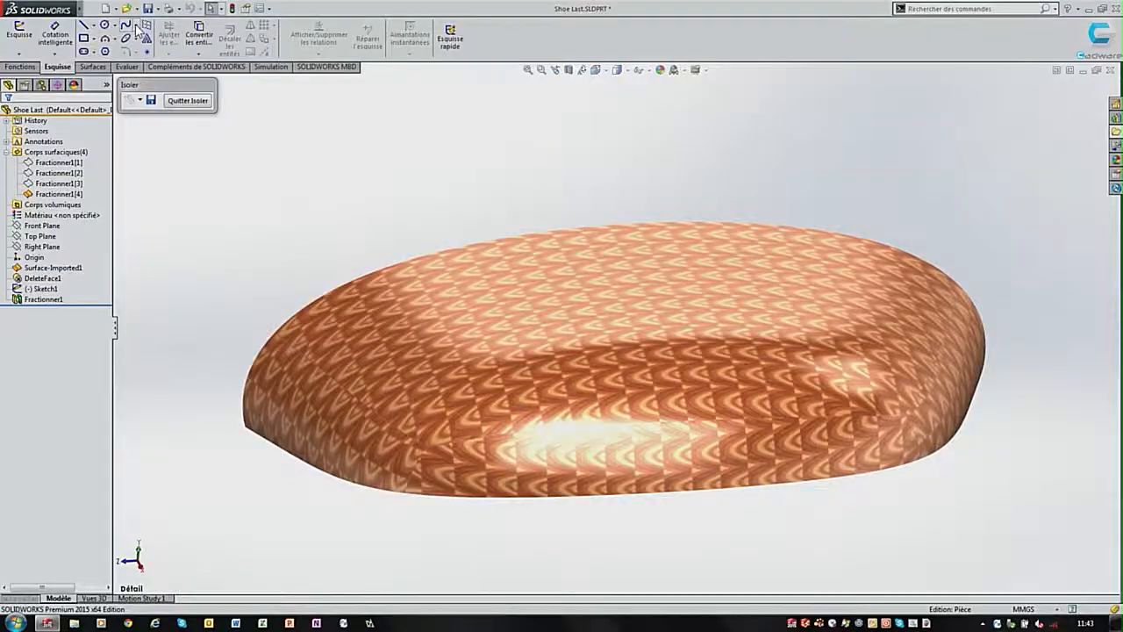
pyautogui.click(134, 26)
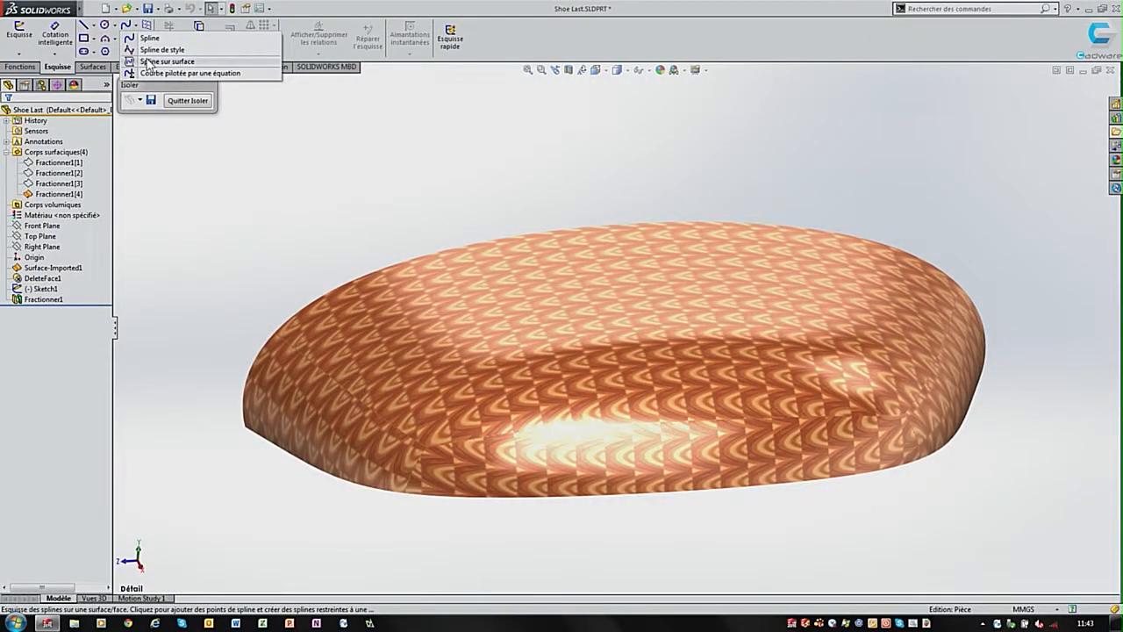
pyautogui.click(158, 62)
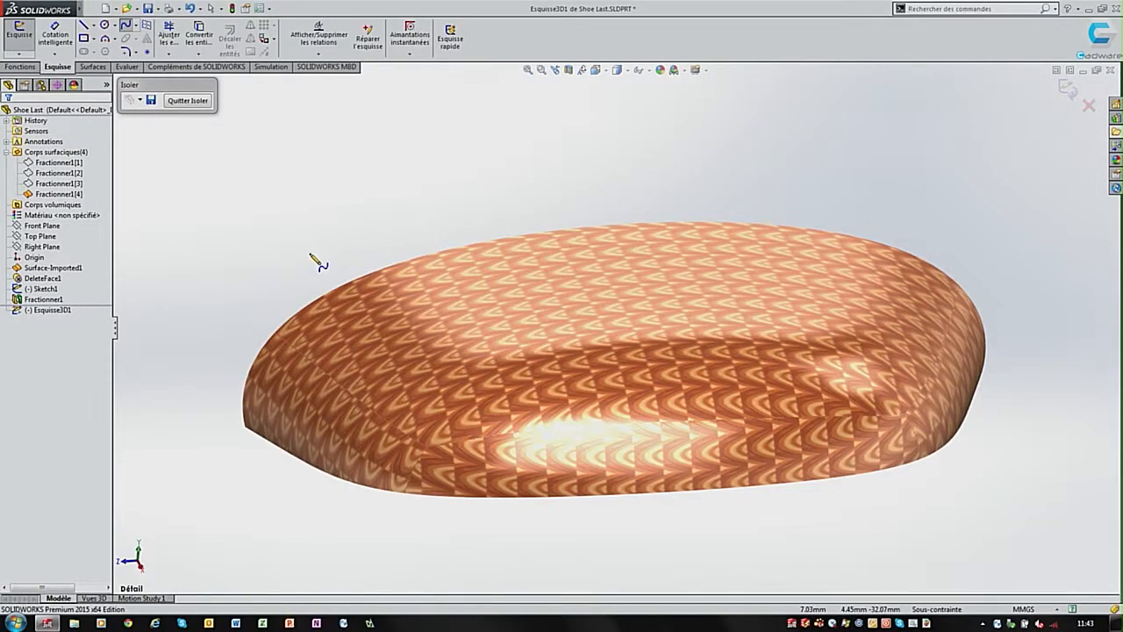
pyautogui.click(301, 332)
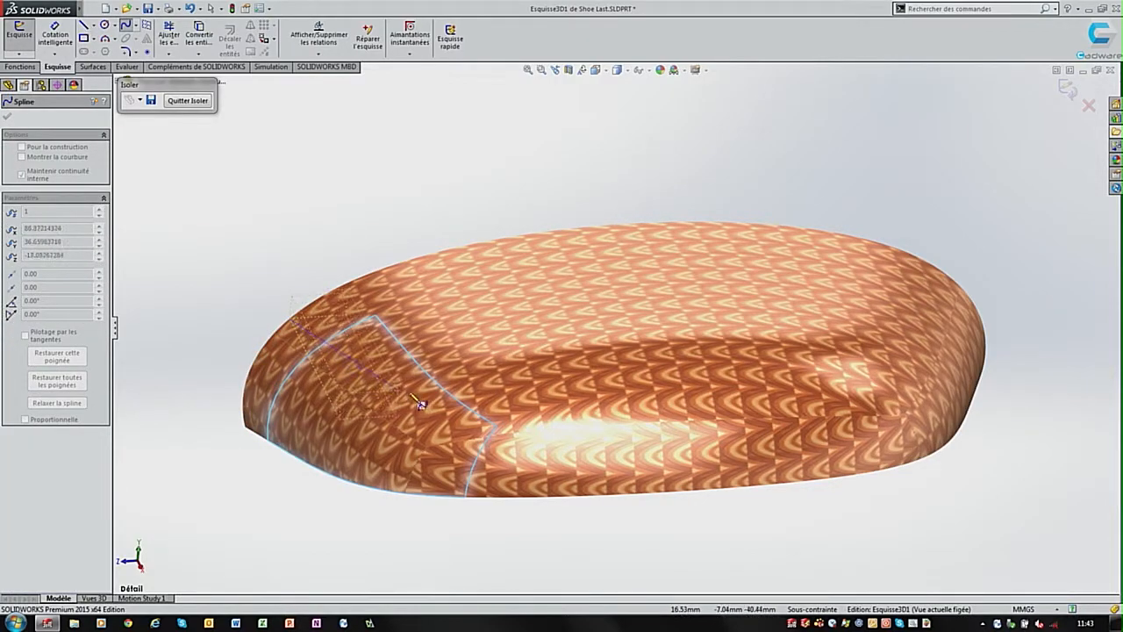
pyautogui.click(474, 387)
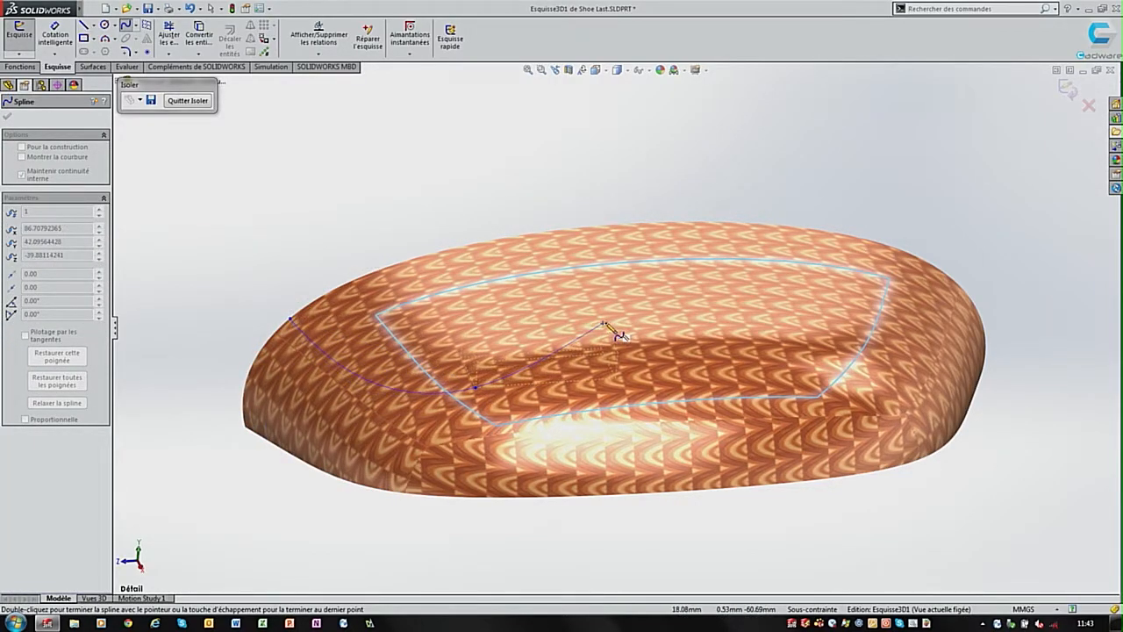
pyautogui.click(647, 241)
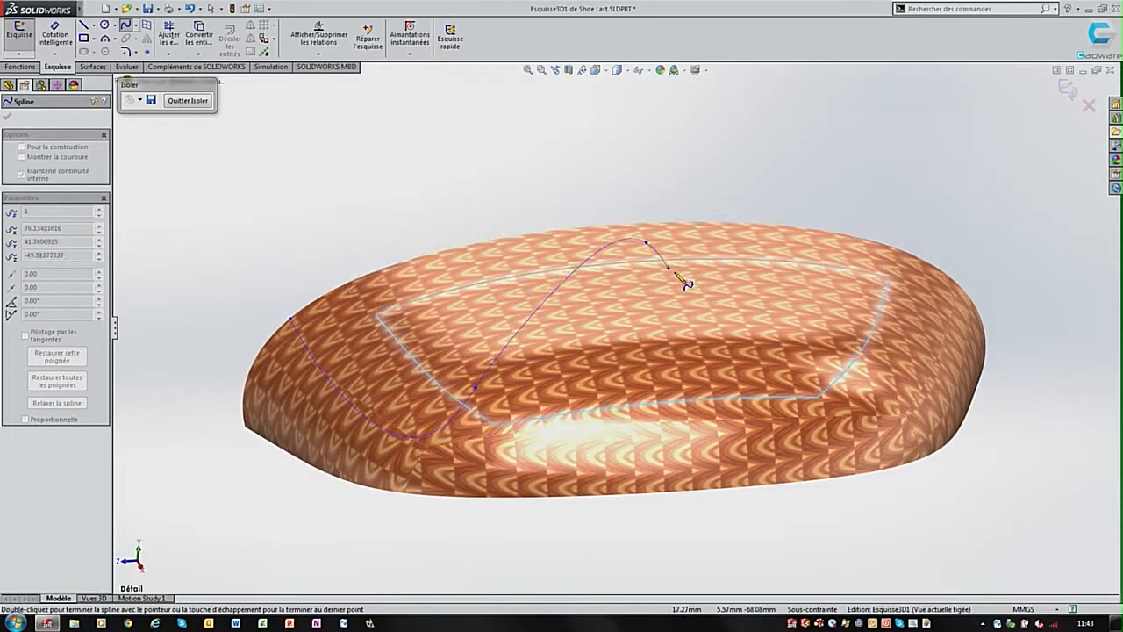
pyautogui.doubleClick(649, 242)
pyautogui.press('Escape')
# Sketch a second three-point spline on the surface, from the first spline's peak endpoint dipping across the side to the opposite end's edge
pyautogui.click(138, 26)
pyautogui.click(175, 62)
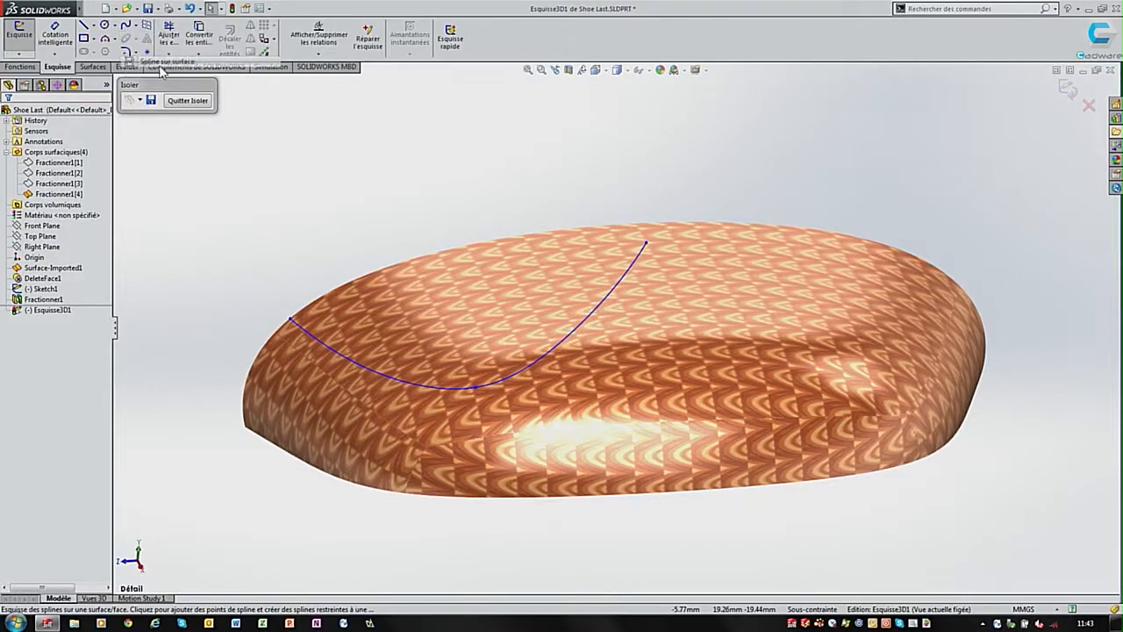
pyautogui.click(646, 244)
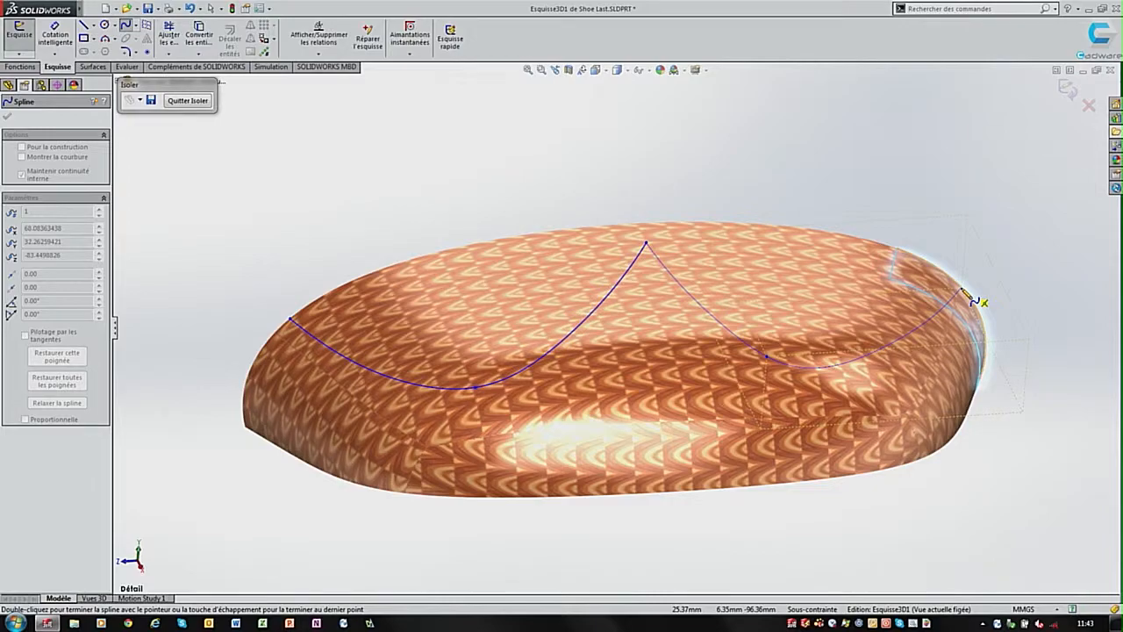
pyautogui.doubleClick(992, 289)
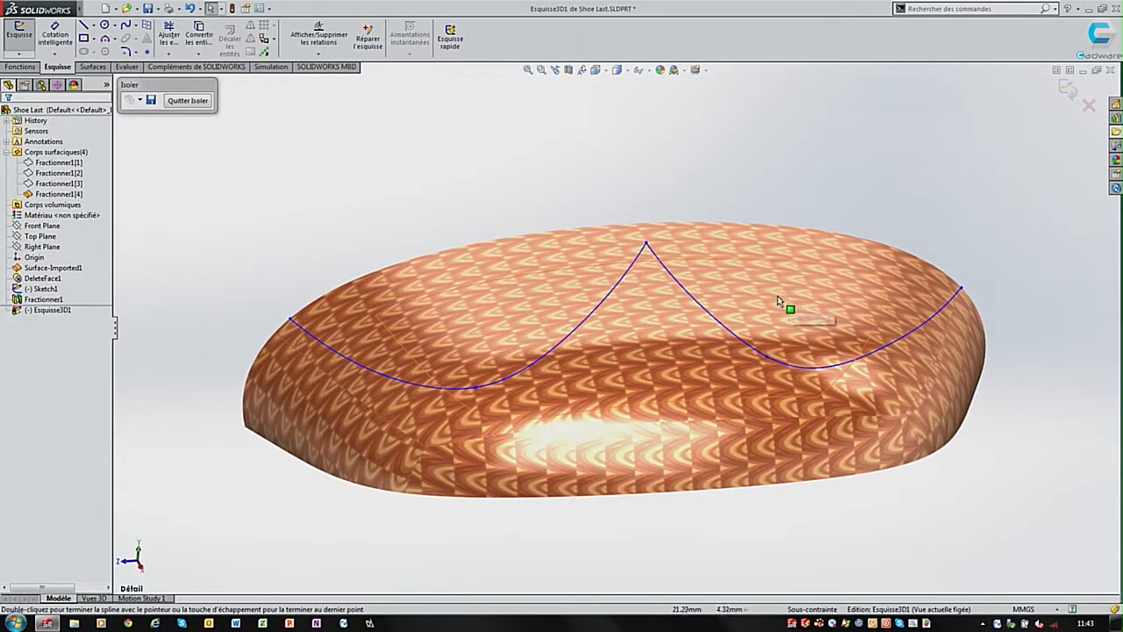
# Align the middle points of both splines along Z and adjust the position of their shared peak point
pyautogui.click(475, 390)
pyautogui.keyDown('ctrl'); pyautogui.click(766, 358); pyautogui.keyUp('ctrl')
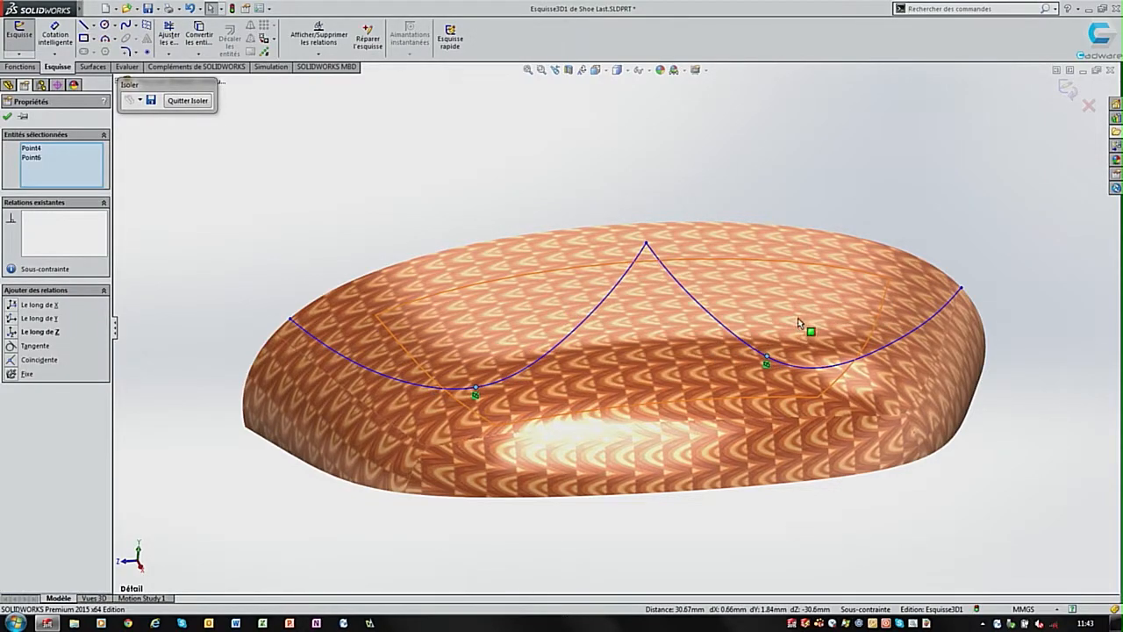
pyautogui.click(48, 331)
pyautogui.click(634, 246)
pyautogui.moveTo(633, 247); pyautogui.dragTo(637, 244)
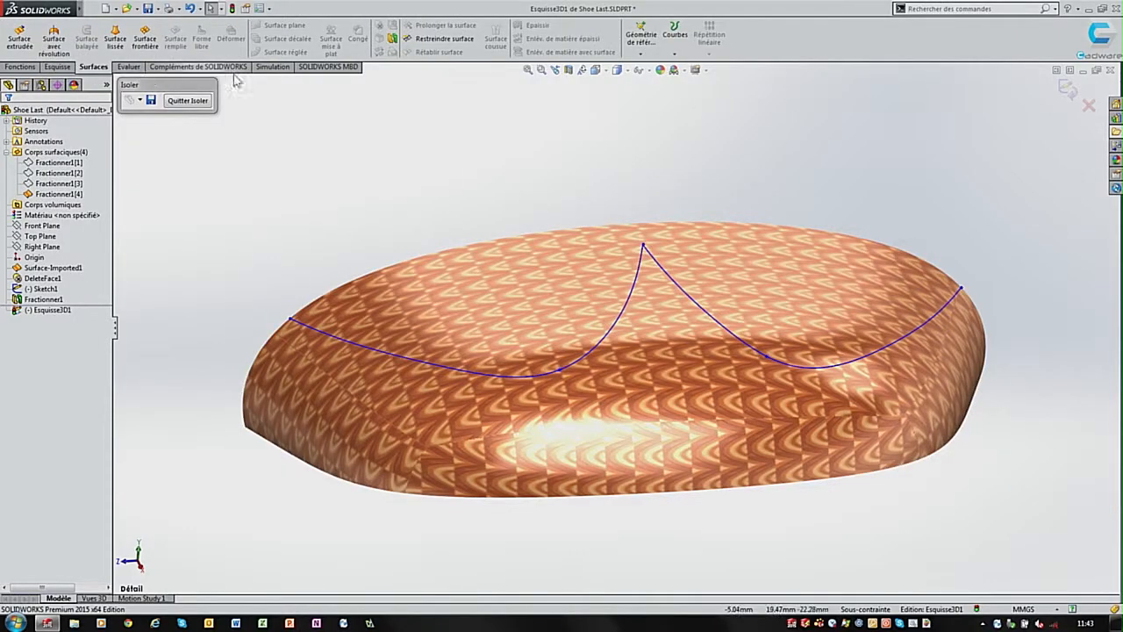
# Trim the surface with the 3D spline sketch, keeping the lower side portion with the pointed peak
pyautogui.click(445, 39)
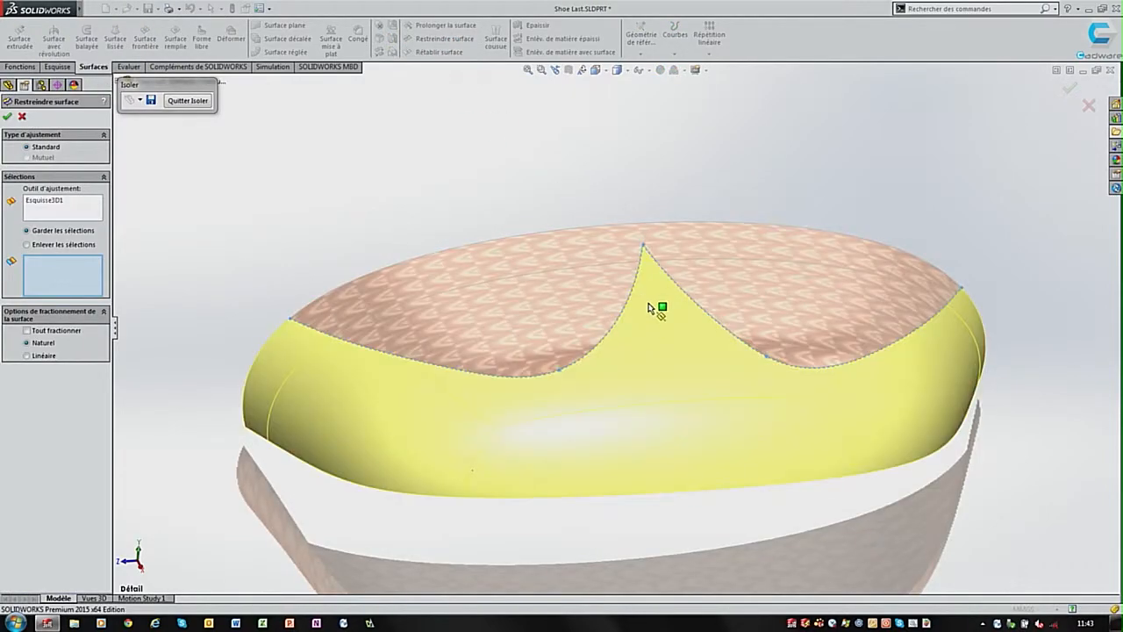
pyautogui.click(649, 307)
pyautogui.press('Return')
# Flatten all faces of the trimmed surface, using the vertex at the tip of the peak as the reference point
pyautogui.keyDown('ctrl'); pyautogui.moveTo(574, 268); pyautogui.dragTo(564, 243, button='middle'); pyautogui.keyUp('ctrl')
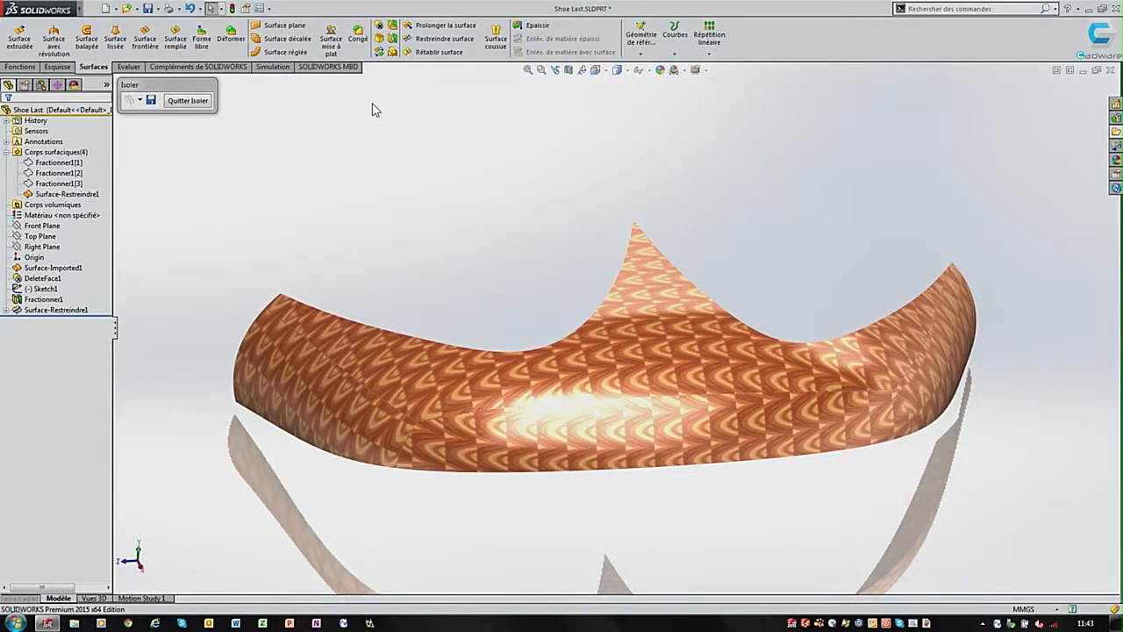
pyautogui.click(334, 52)
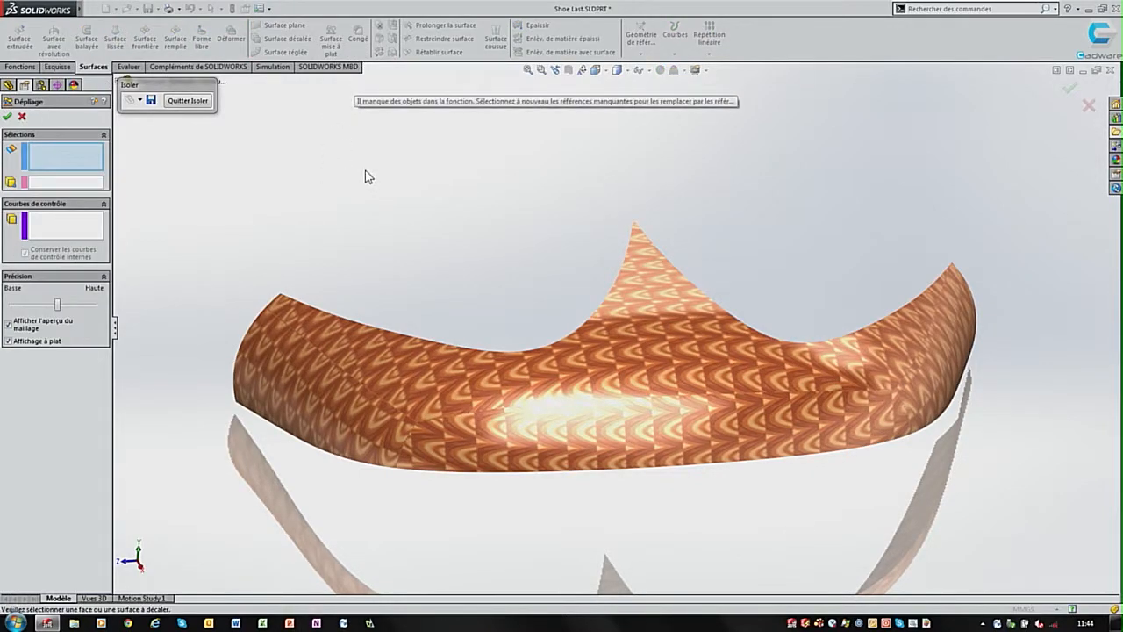
pyautogui.moveTo(184, 160); pyautogui.dragTo(985, 488)
pyautogui.moveTo(591, 191); pyautogui.dragTo(702, 276)
pyautogui.moveTo(186, 262); pyautogui.dragTo(323, 398)
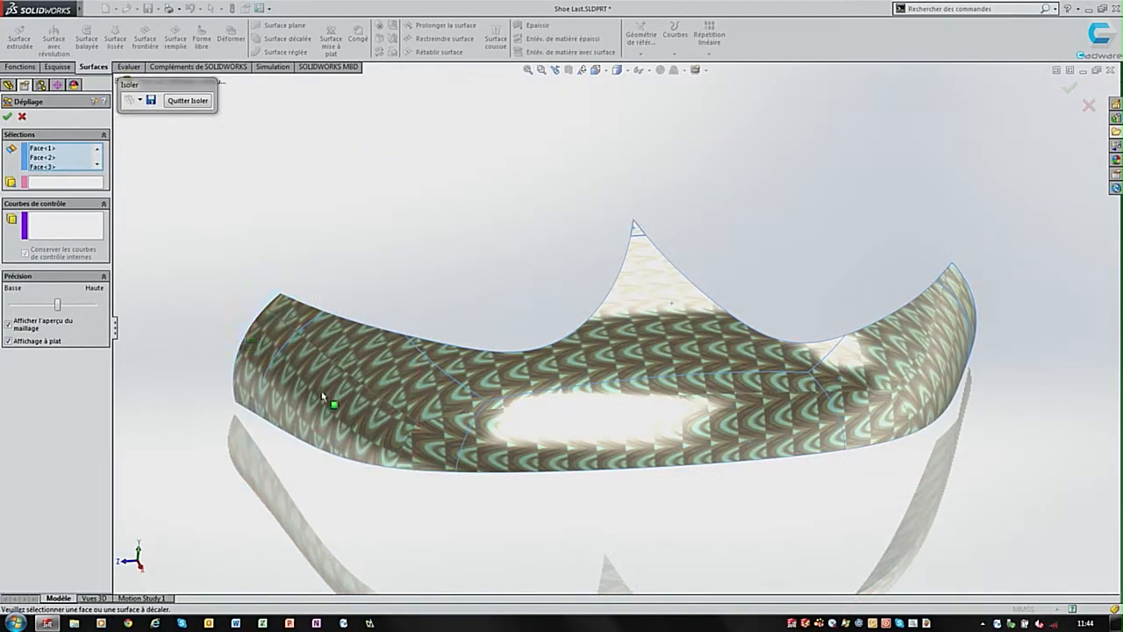
pyautogui.click(55, 185)
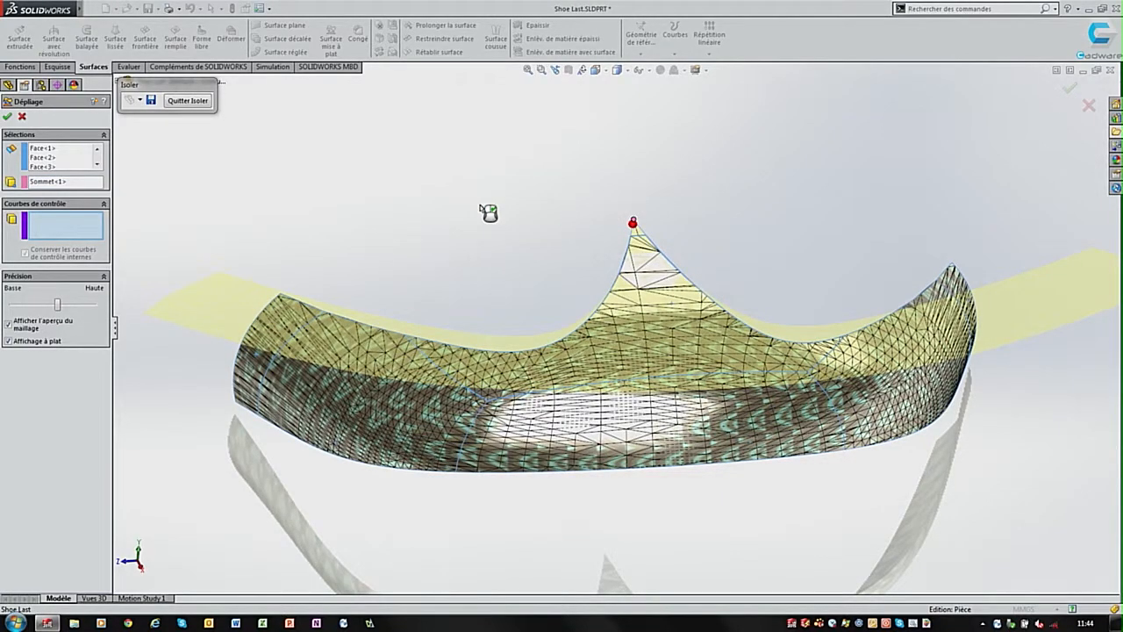
pyautogui.scroll(2, 488, 215)
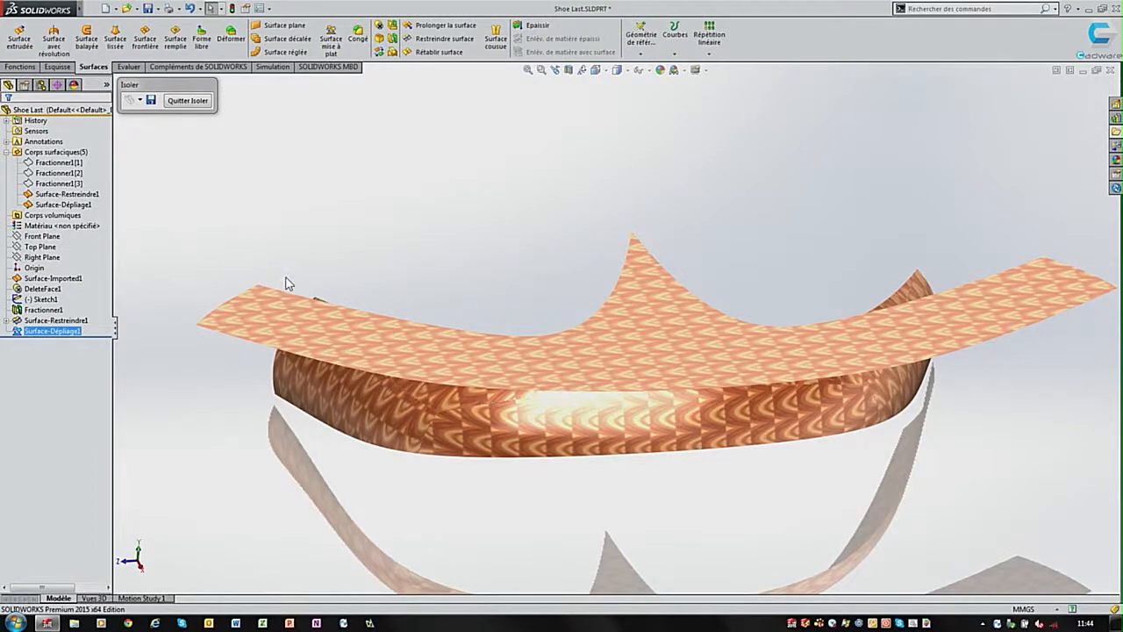
# Display the deformation plot on the flattened surface, check the deformation near one end, and turn the plot off
pyautogui.rightClick(272, 306)
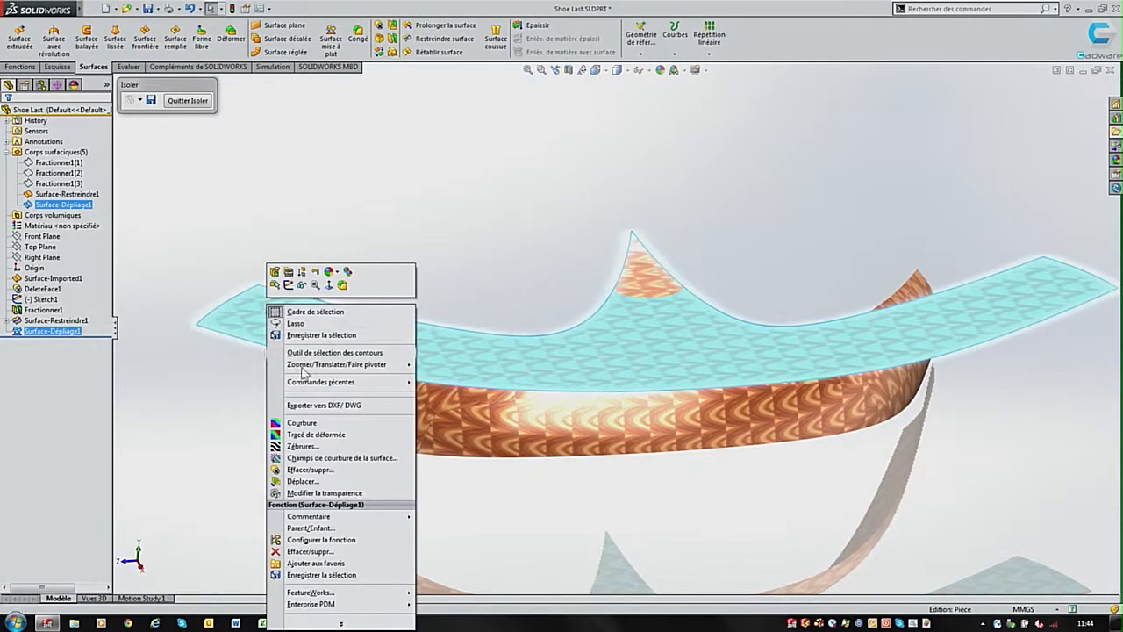
pyautogui.click(316, 434)
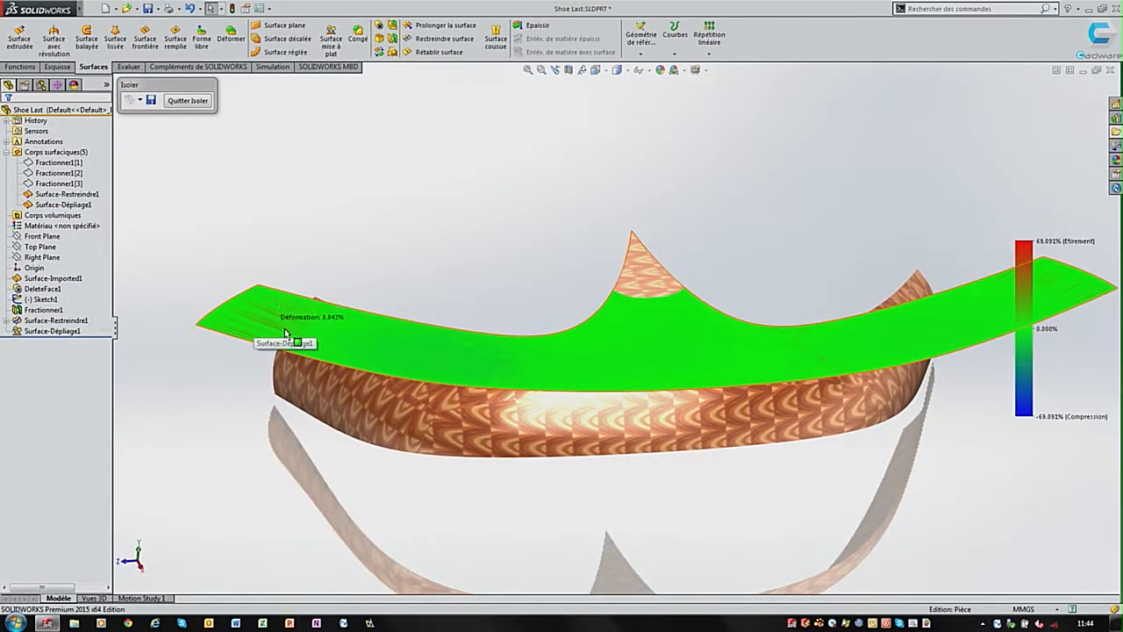
pyautogui.rightClick(463, 350)
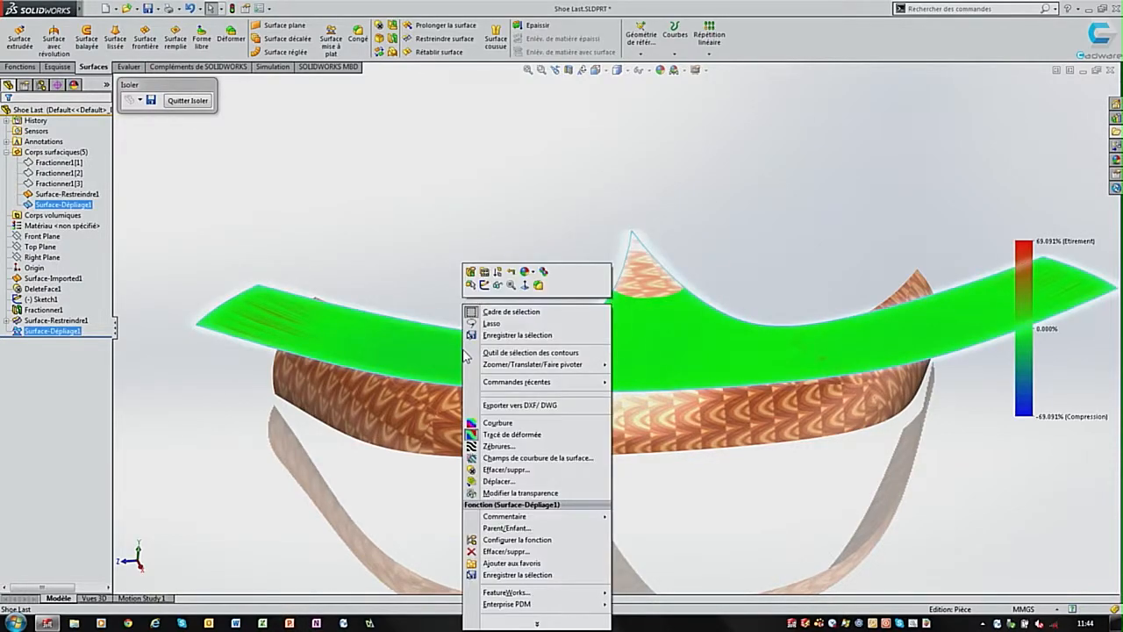
pyautogui.click(510, 435)
# Start a DXF/DWG export of the flattened surface
pyautogui.rightClick(582, 349)
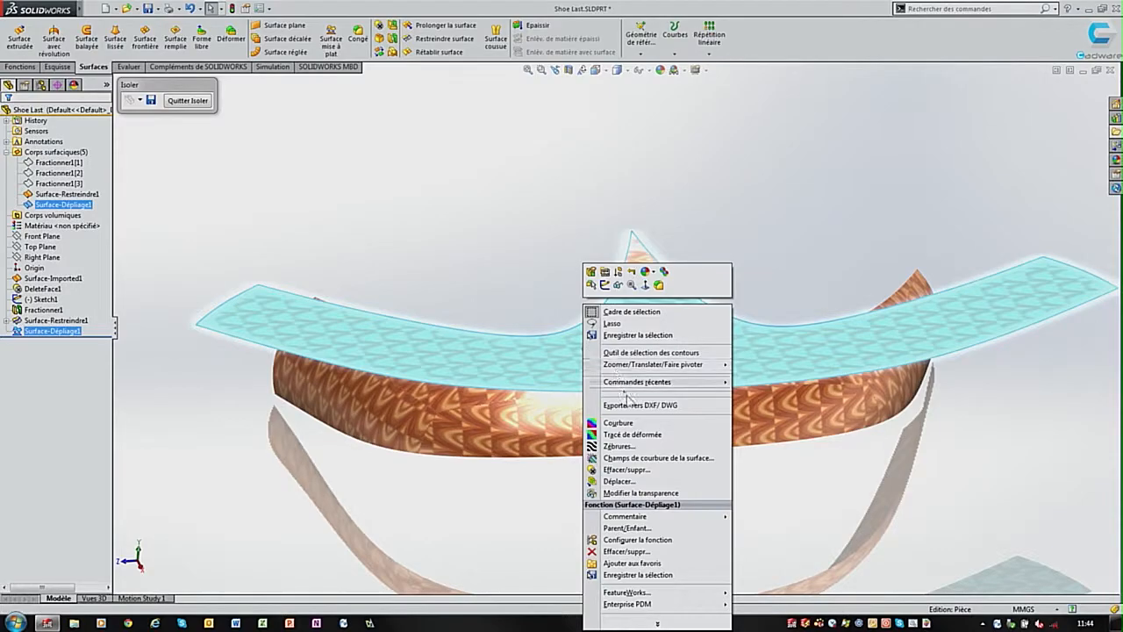
pyautogui.click(632, 406)
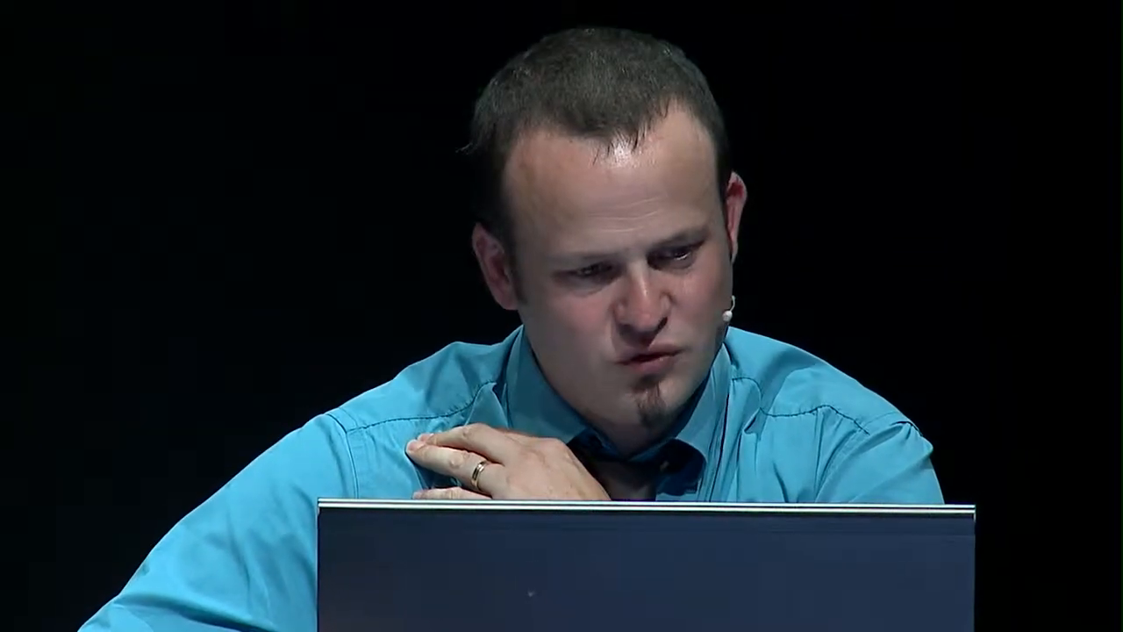
# Change the fillet on the cylinder's upper circular edge to asymmetric with a first radius of 10 mm
pyautogui.click(49, 256)
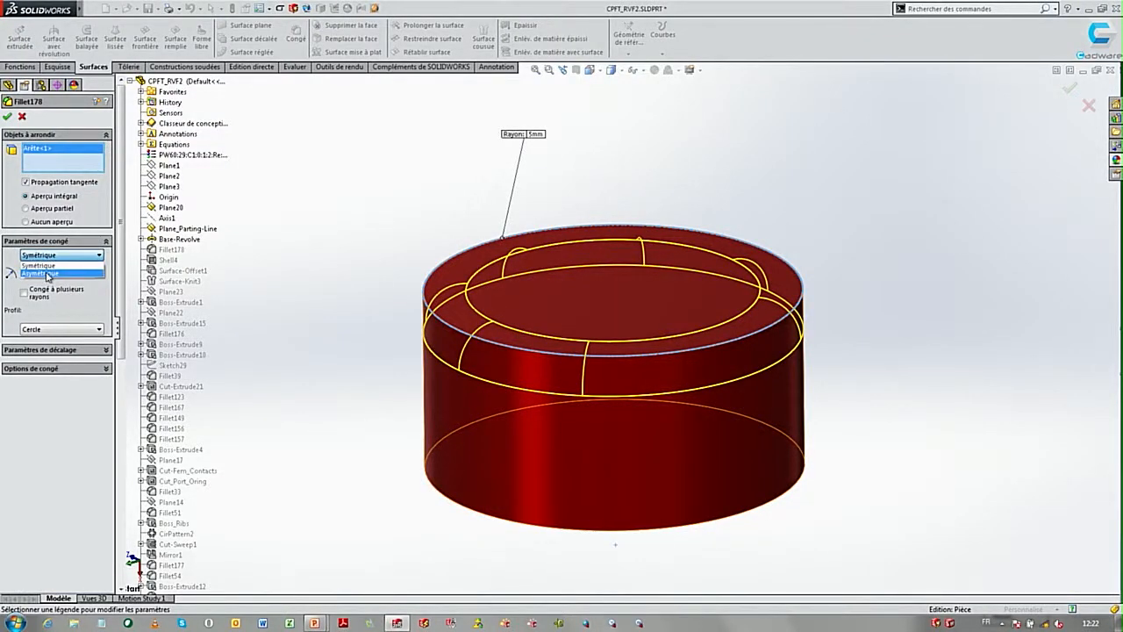
pyautogui.click(47, 274)
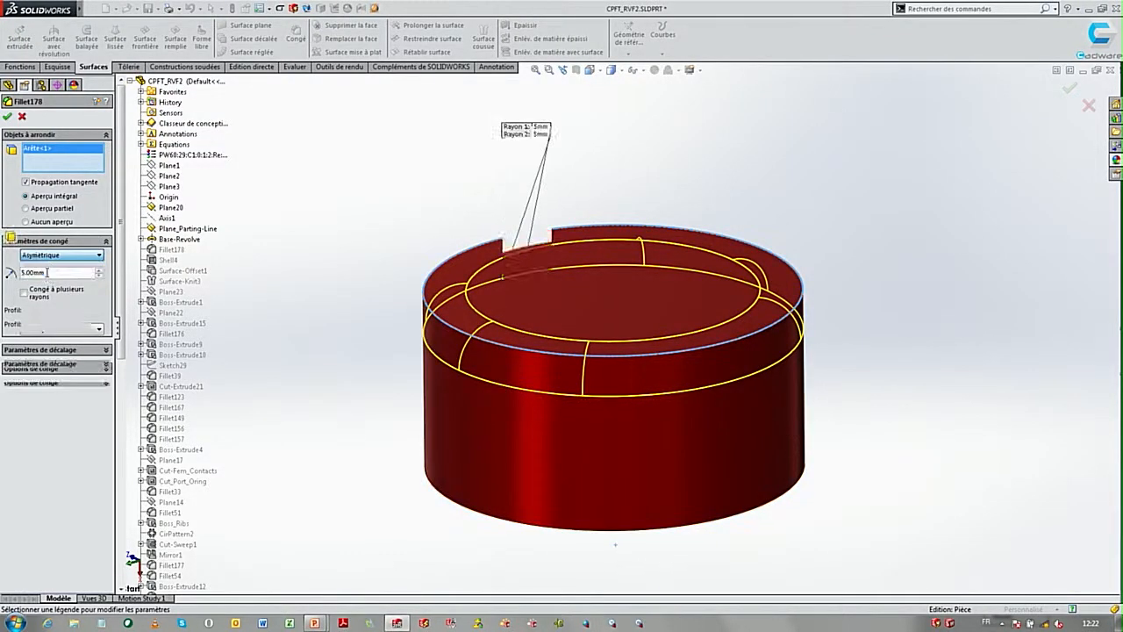
pyautogui.write('10')
pyautogui.press('Return')
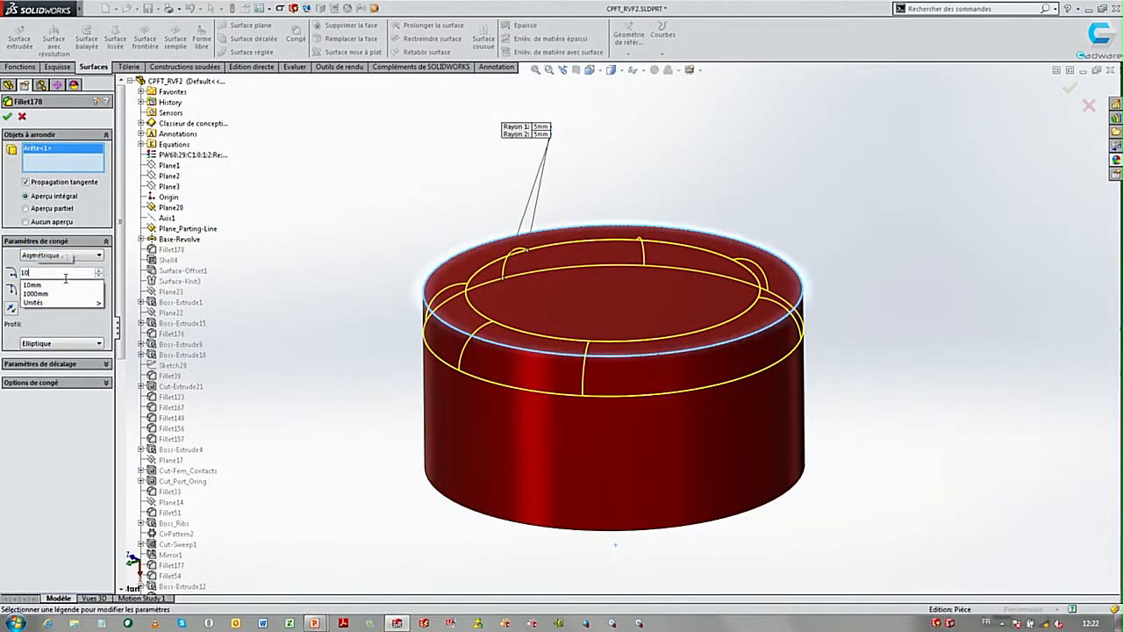
pyautogui.moveTo(324, 366); pyautogui.dragTo(330, 324, button='middle')
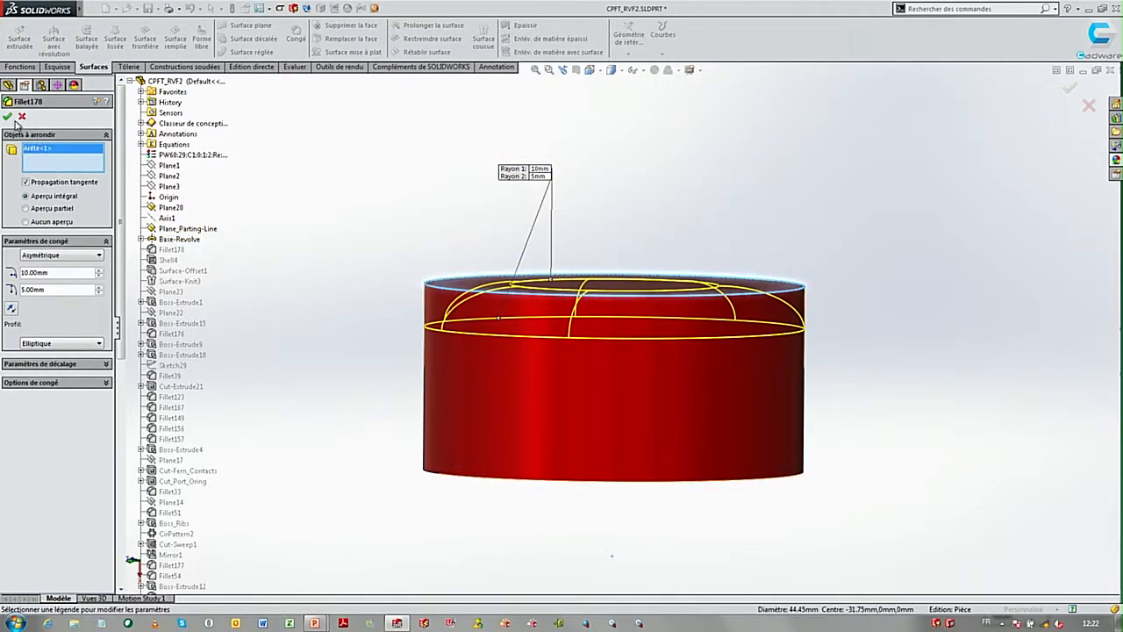
pyautogui.click(7, 116)
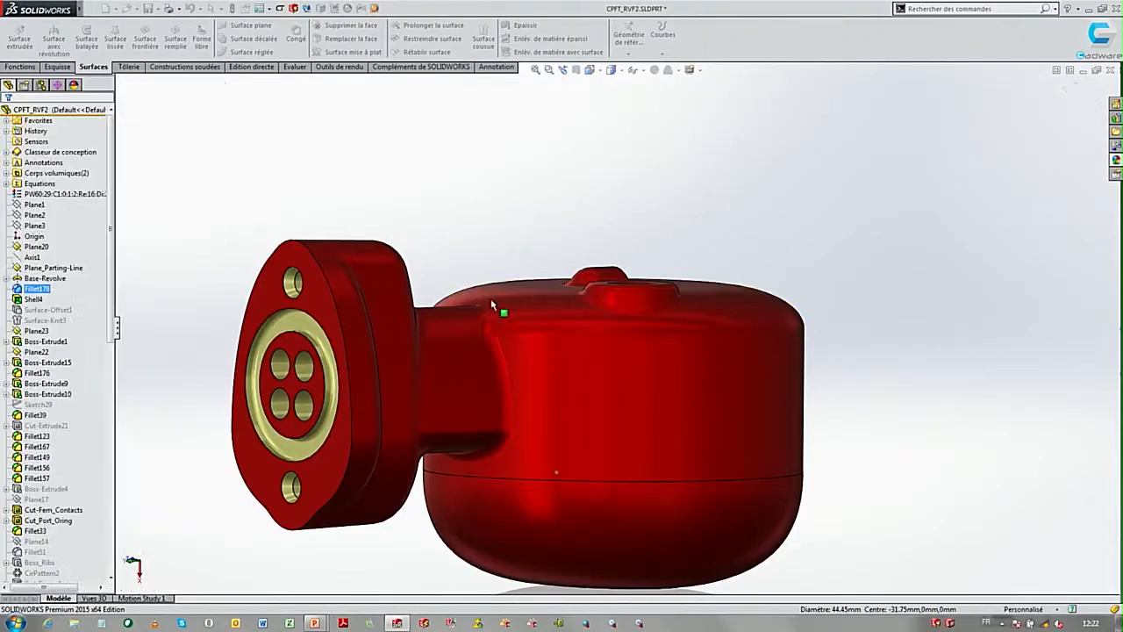
# Switch to the saved Surface view and open the dome's filled surface for editing
pyautogui.moveTo(491, 299); pyautogui.dragTo(603, 329, button='middle')
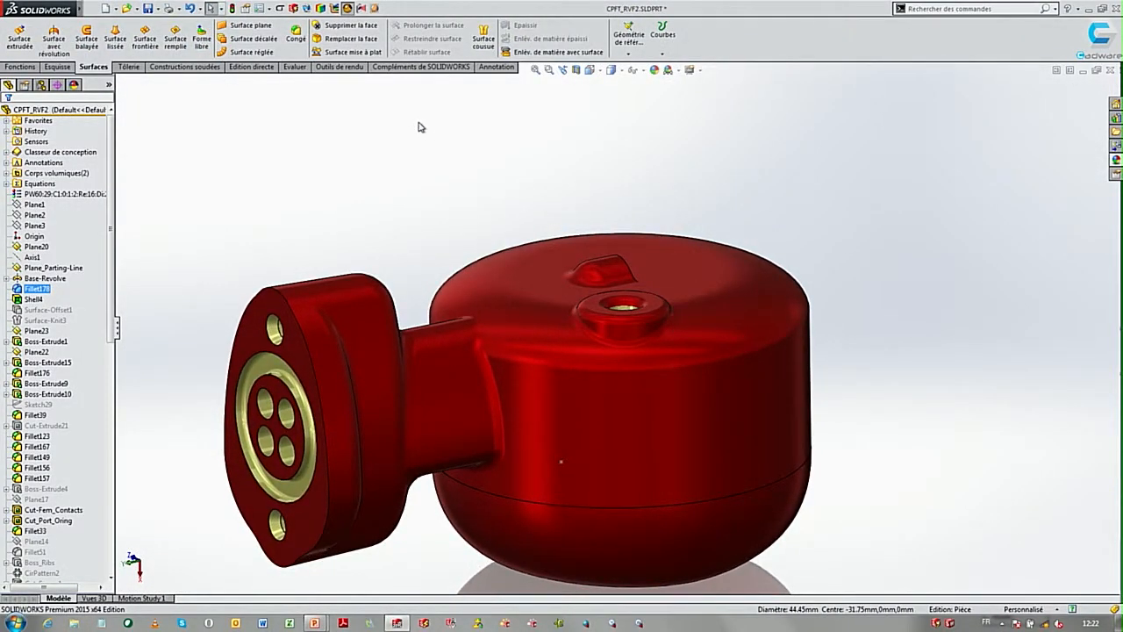
pyautogui.press('space')
pyautogui.click(408, 246)
pyautogui.click(565, 233)
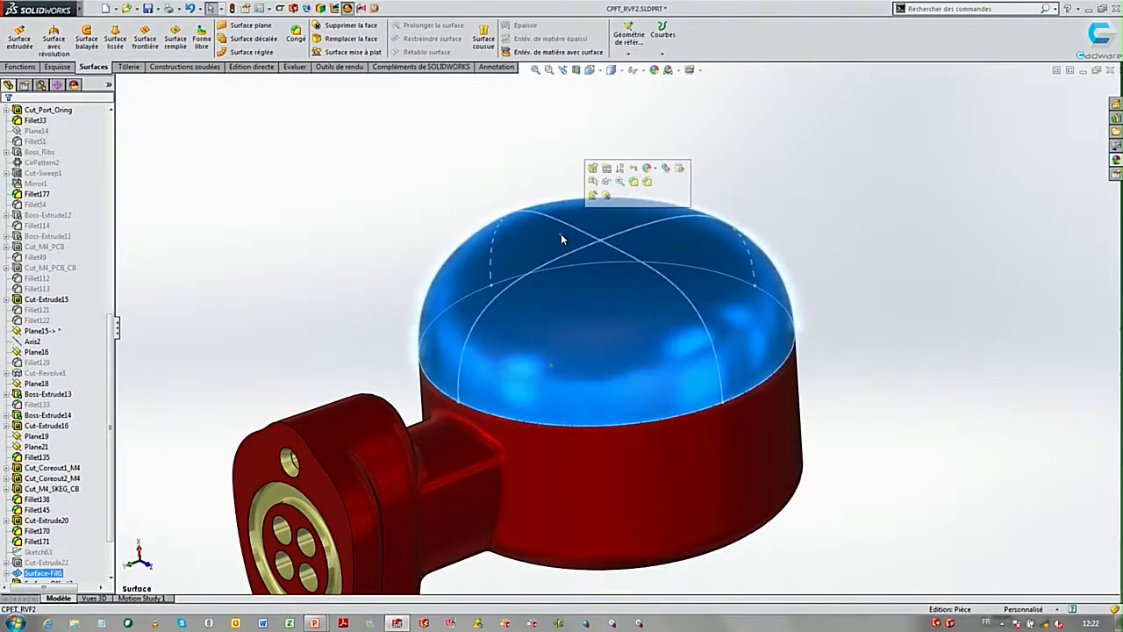
pyautogui.click(593, 169)
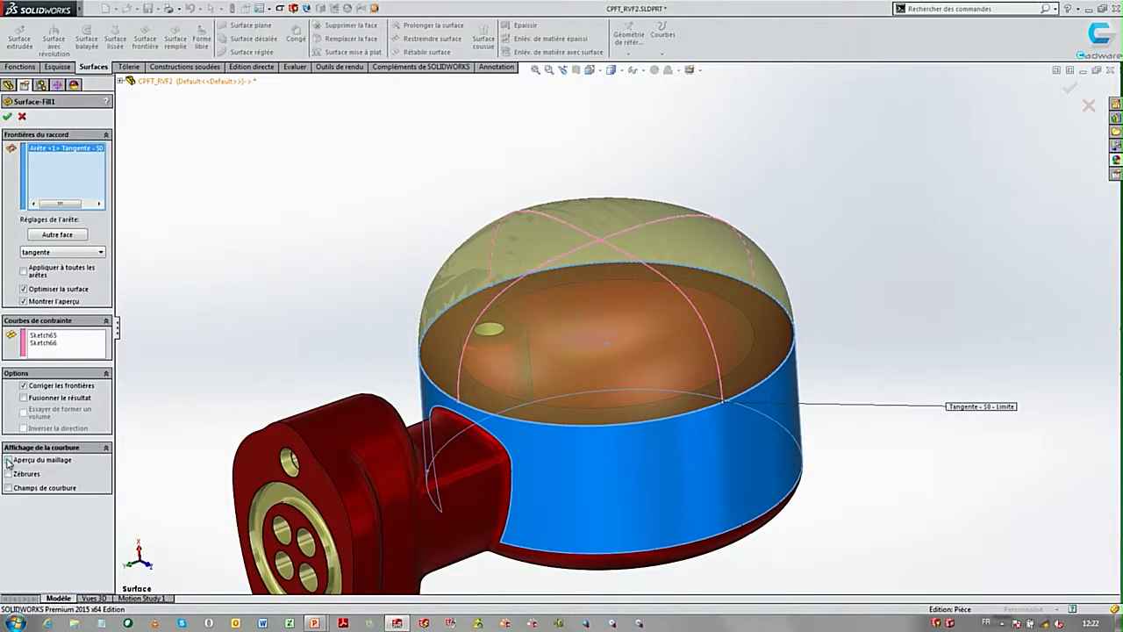
# Show the mesh preview and curvature combs on the dome's filled surface and adjust the comb density
pyautogui.click(8, 460)
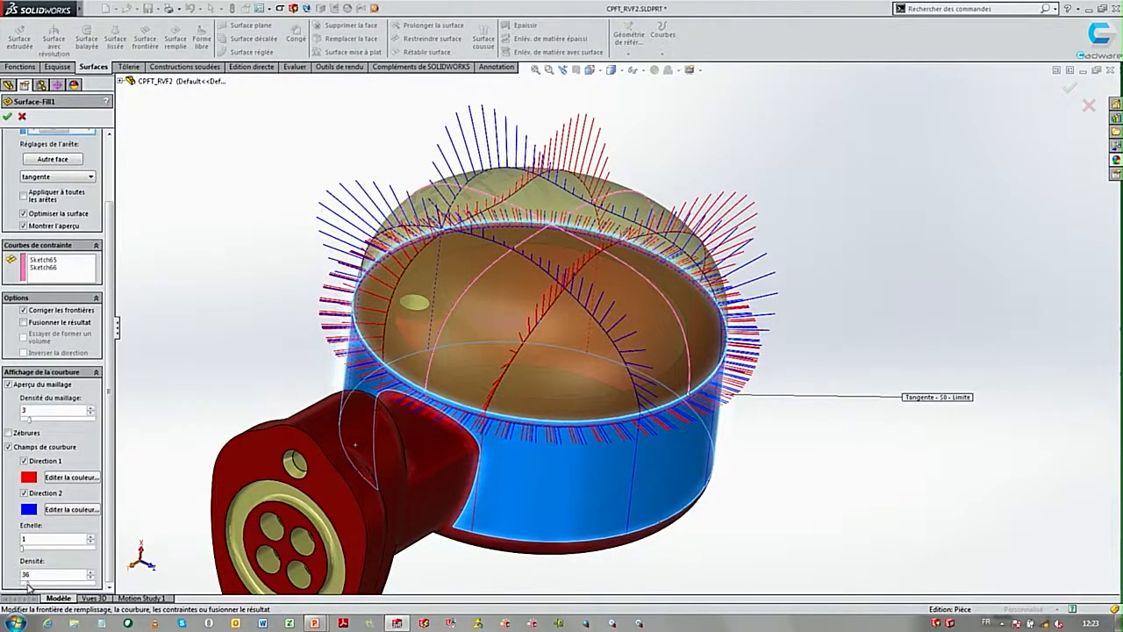
pyautogui.moveTo(29, 588); pyautogui.dragTo(32, 588)
pyautogui.moveTo(581, 531); pyautogui.dragTo(456, 504, button='middle')
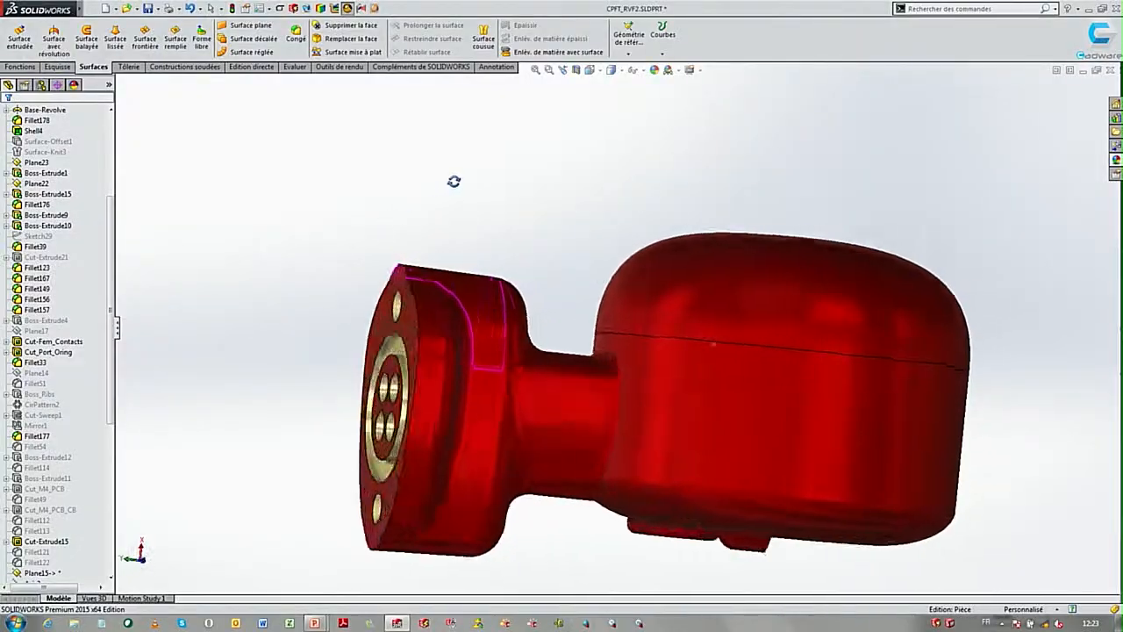
# Orient the housing model to the saved Plan Parallele view
pyautogui.moveTo(453, 180); pyautogui.dragTo(513, 261, button='middle')
pyautogui.keyDown('ctrl'); pyautogui.moveTo(594, 267); pyautogui.dragTo(549, 290, button='middle'); pyautogui.keyUp('ctrl')
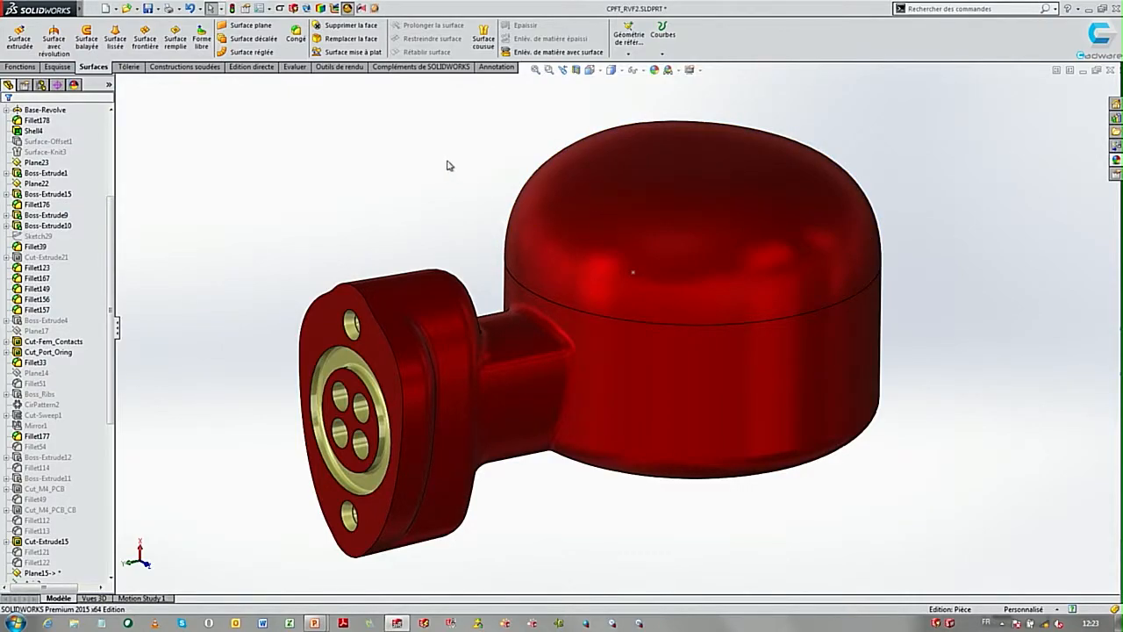
pyautogui.scroll(-1, 444, 165)
pyautogui.press('space')
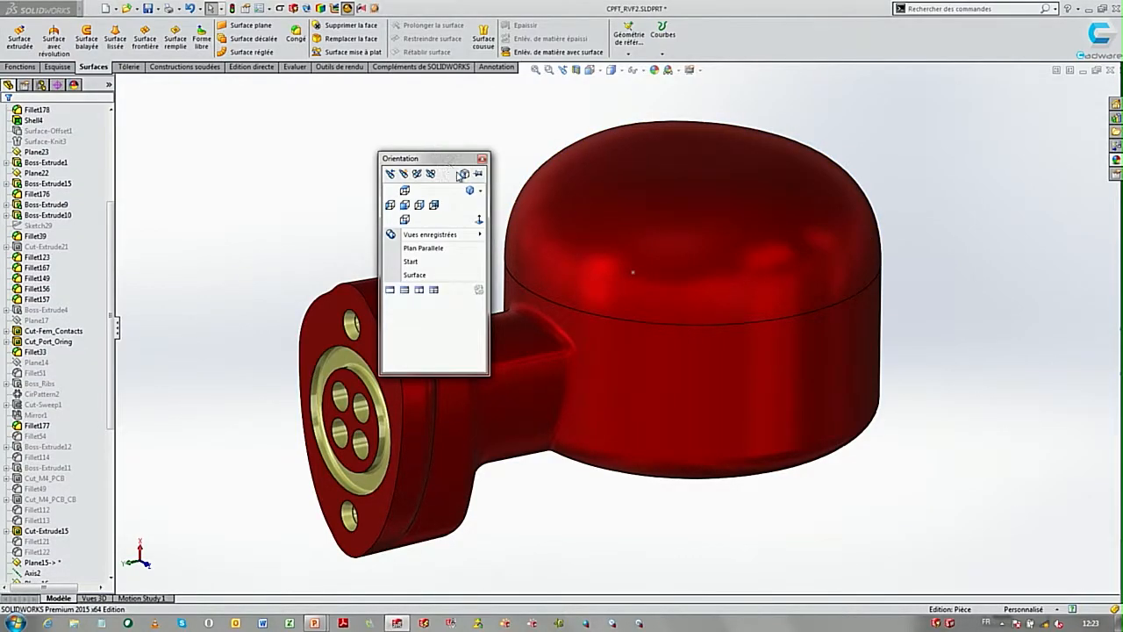
pyautogui.click(449, 248)
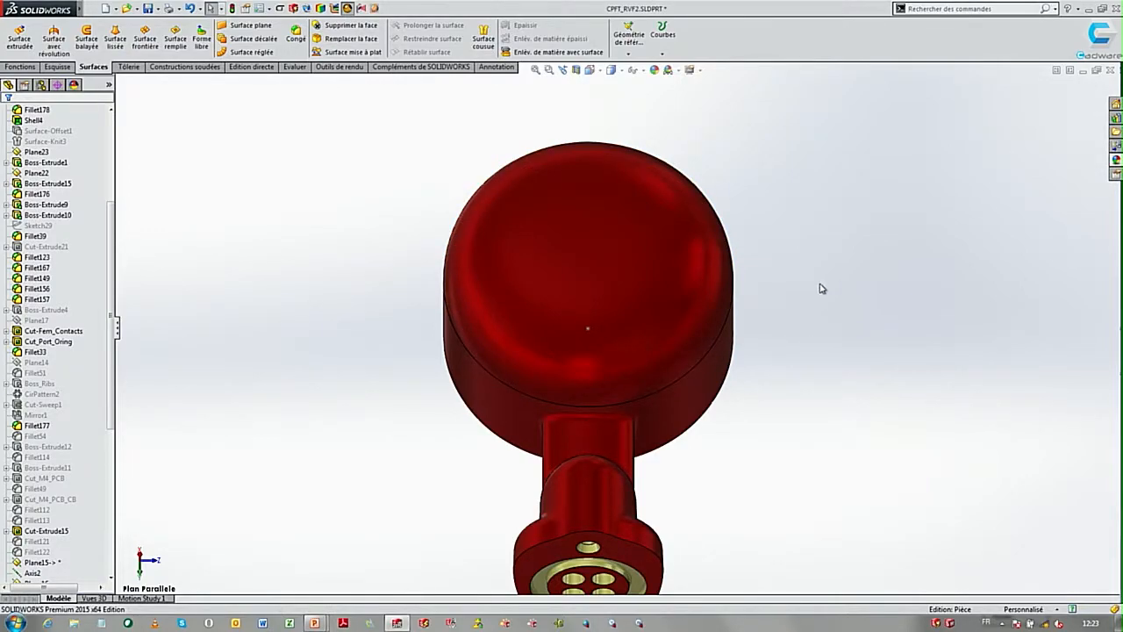
# Create a reference plane parallel to the screen through the sketch point on the dome, with a 0 mm offset
pyautogui.press('s')
pyautogui.click(430, 234)
pyautogui.click(443, 248)
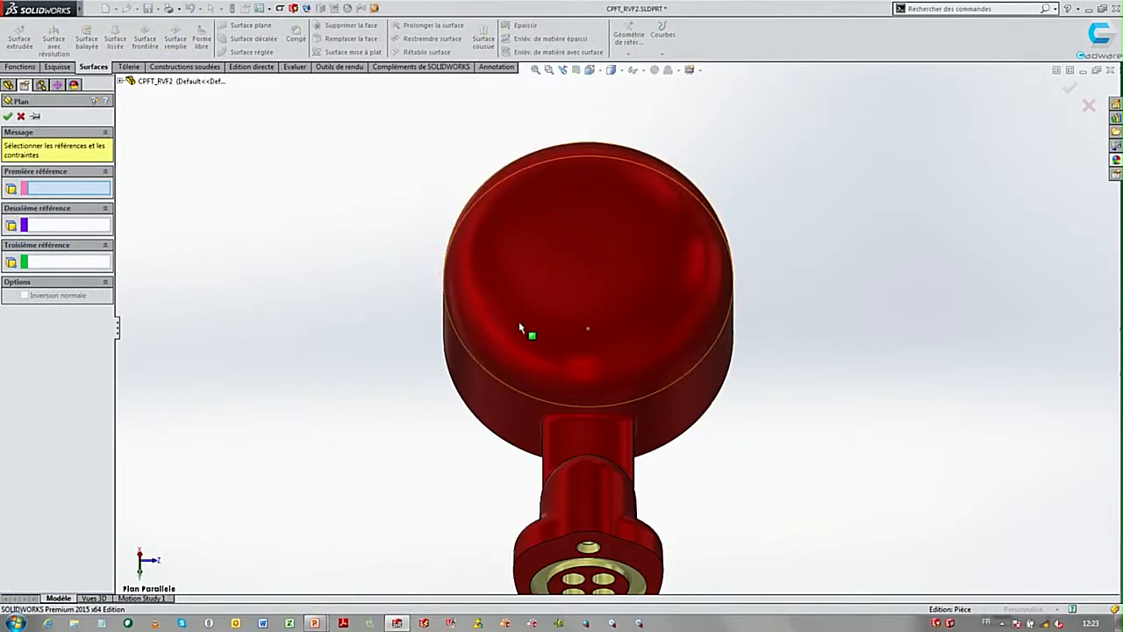
pyautogui.click(589, 334)
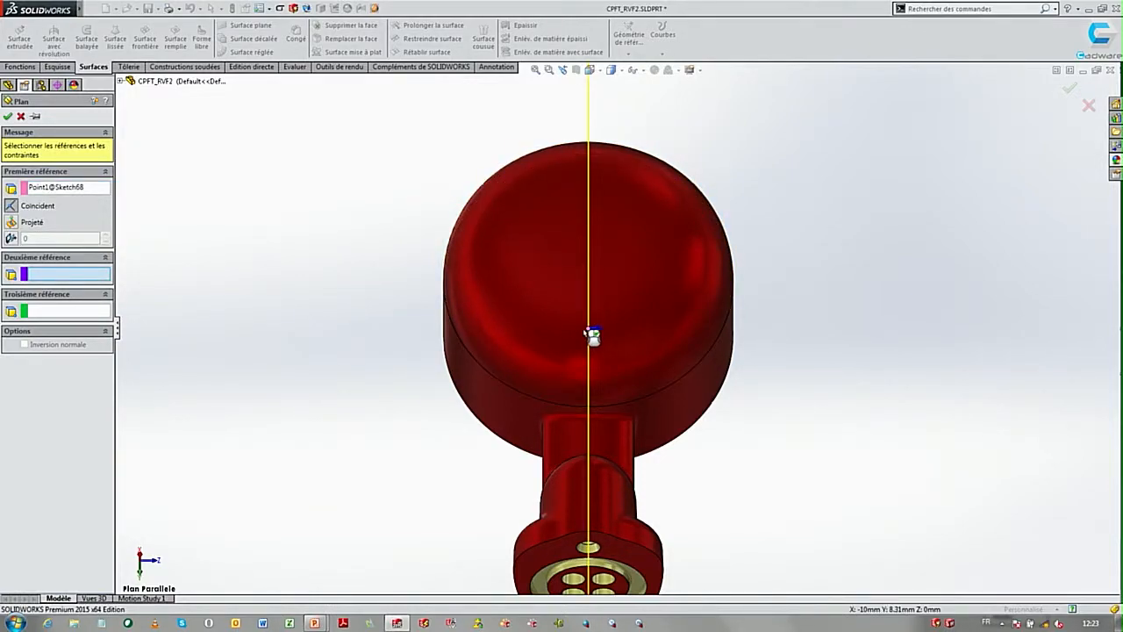
pyautogui.click(12, 238)
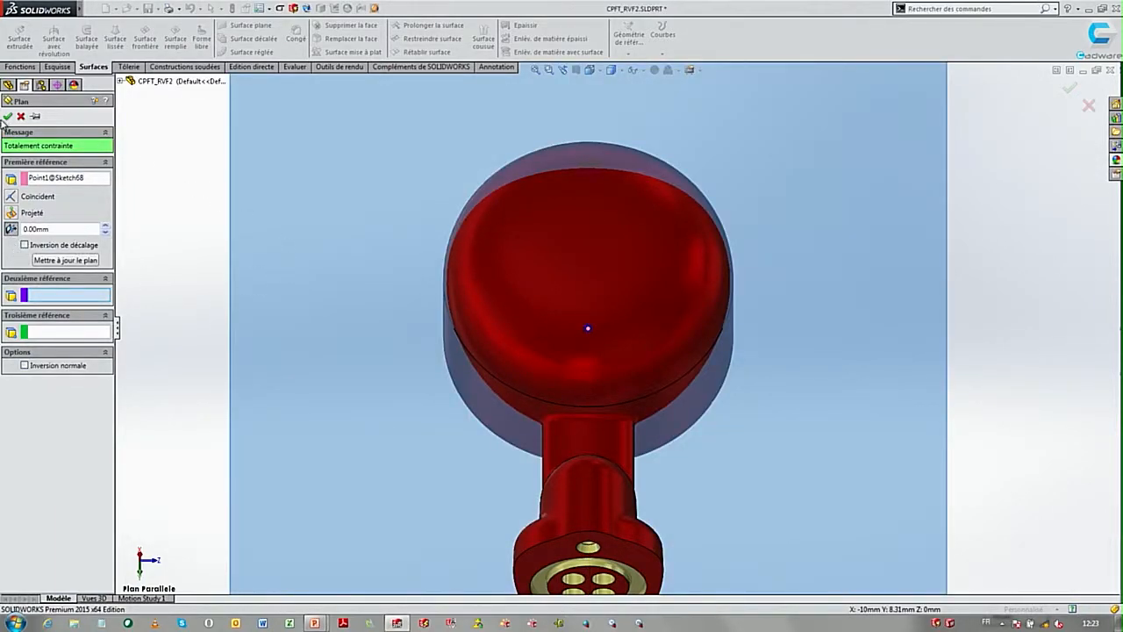
pyautogui.click(8, 115)
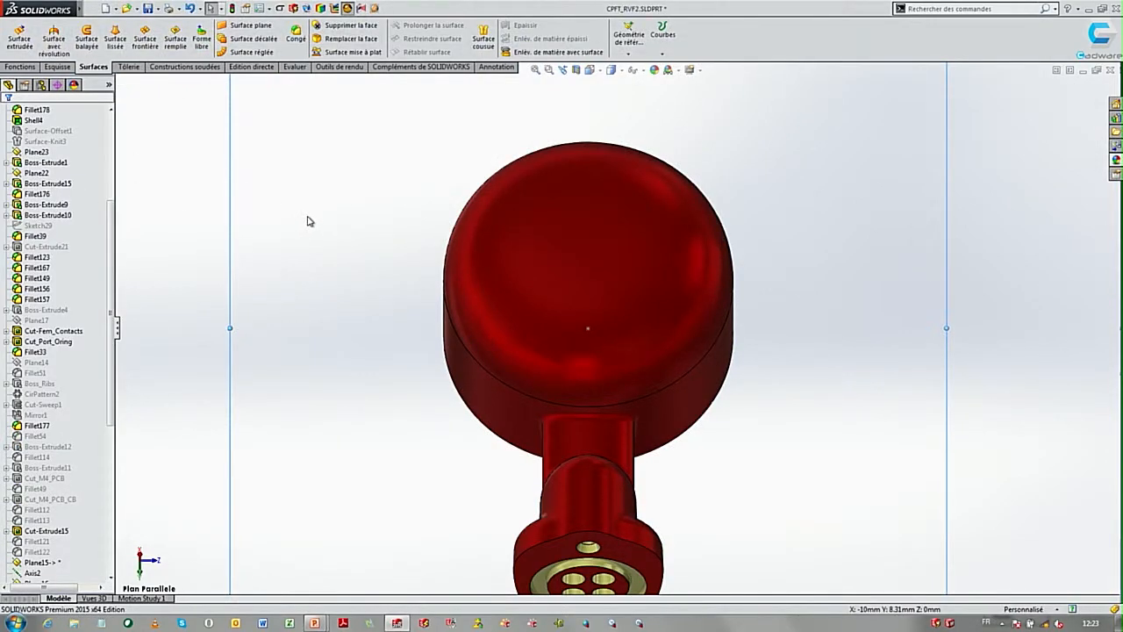
# Display a regional section view of the housing cut at the new plane with a 0 mm offset
pyautogui.moveTo(414, 301); pyautogui.dragTo(380, 142, button='middle')
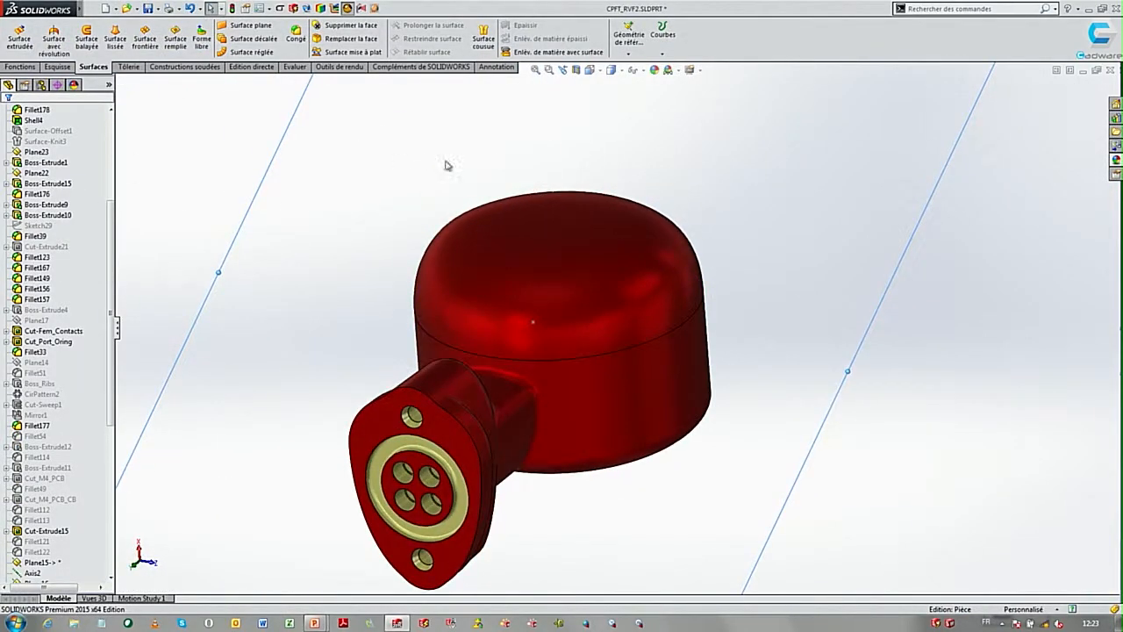
pyautogui.click(590, 70)
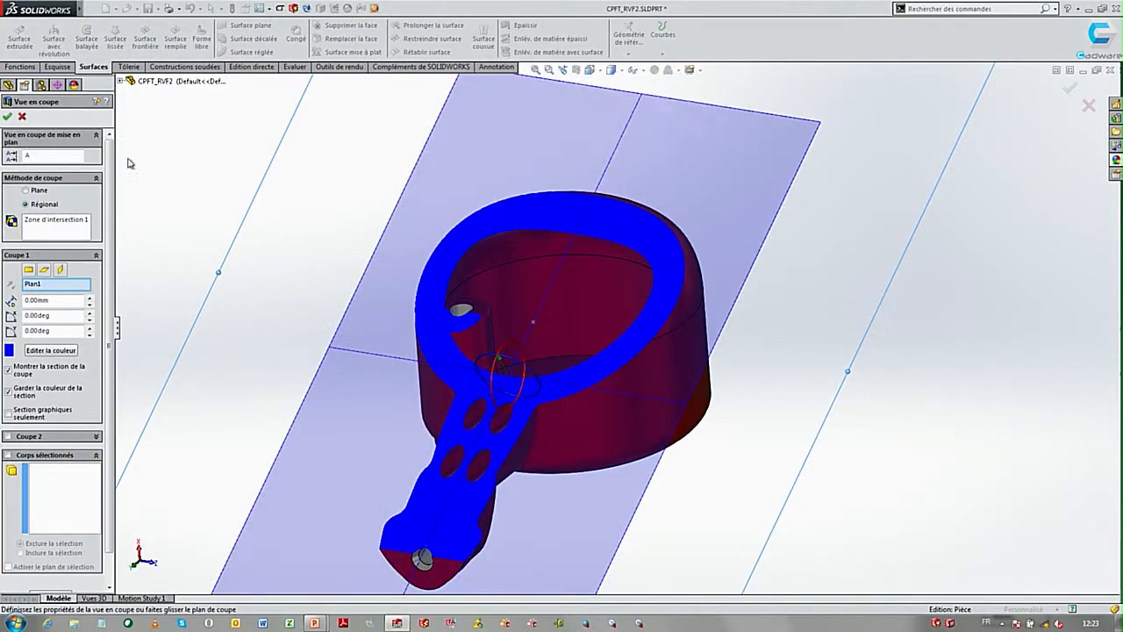
pyautogui.click(7, 117)
pyautogui.moveTo(813, 412); pyautogui.dragTo(793, 398, button='middle')
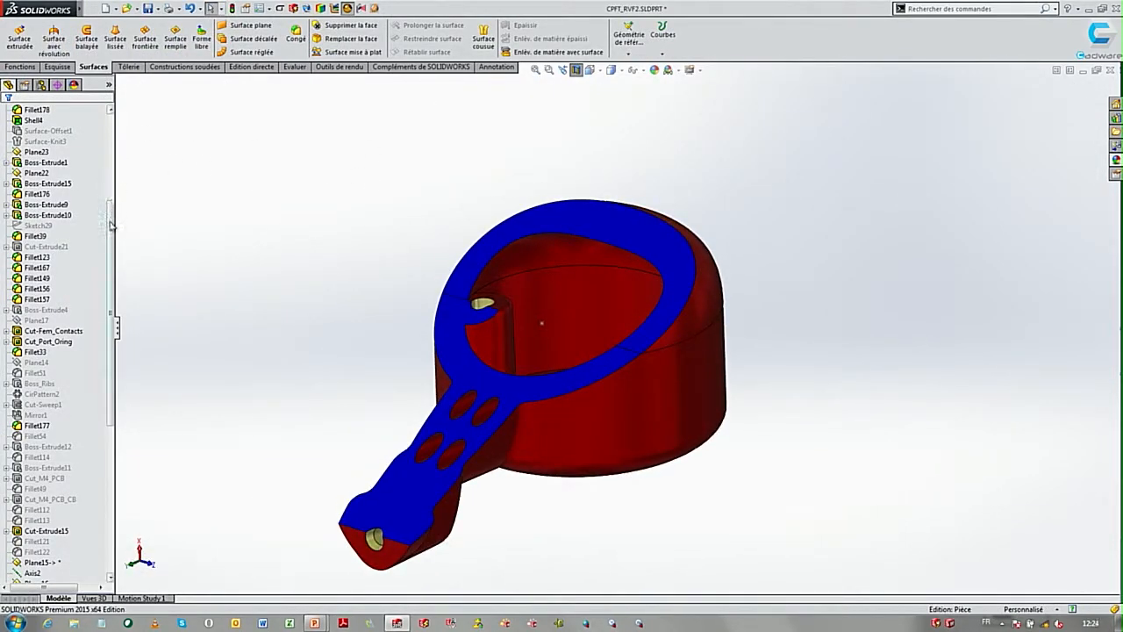
# Hide the new screen-parallel plane and turn off the section view to restore the full housing
pyautogui.moveTo(110, 225); pyautogui.dragTo(113, 394)
pyautogui.click(32, 573)
pyautogui.click(31, 543)
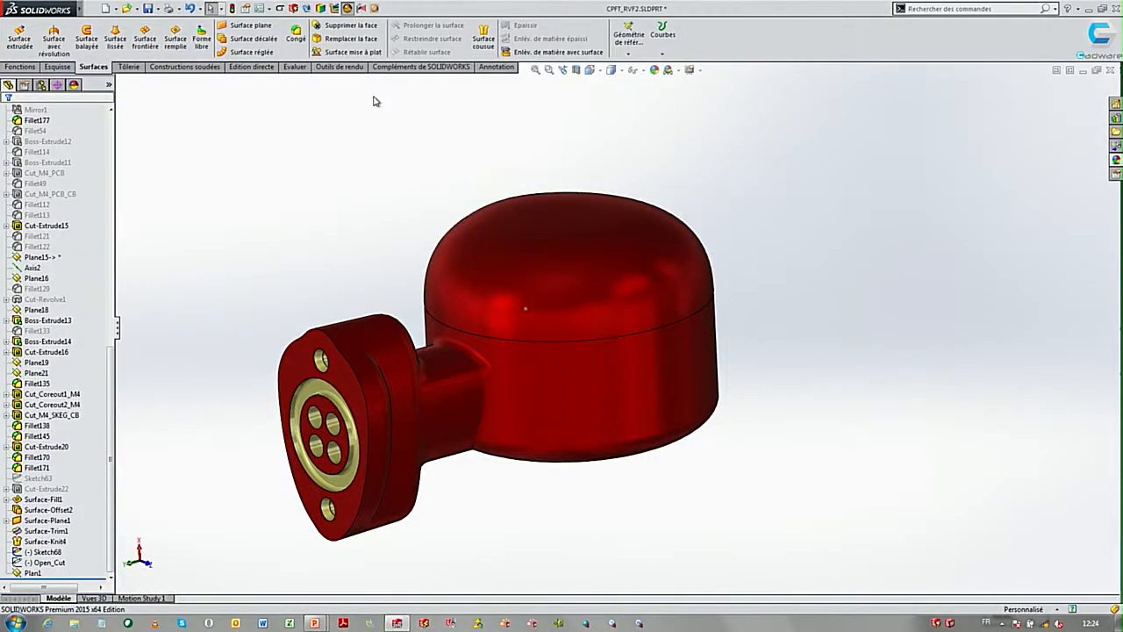
# Turn on the integrated render preview with a render region and bring the connector flange into that region
pyautogui.click(338, 67)
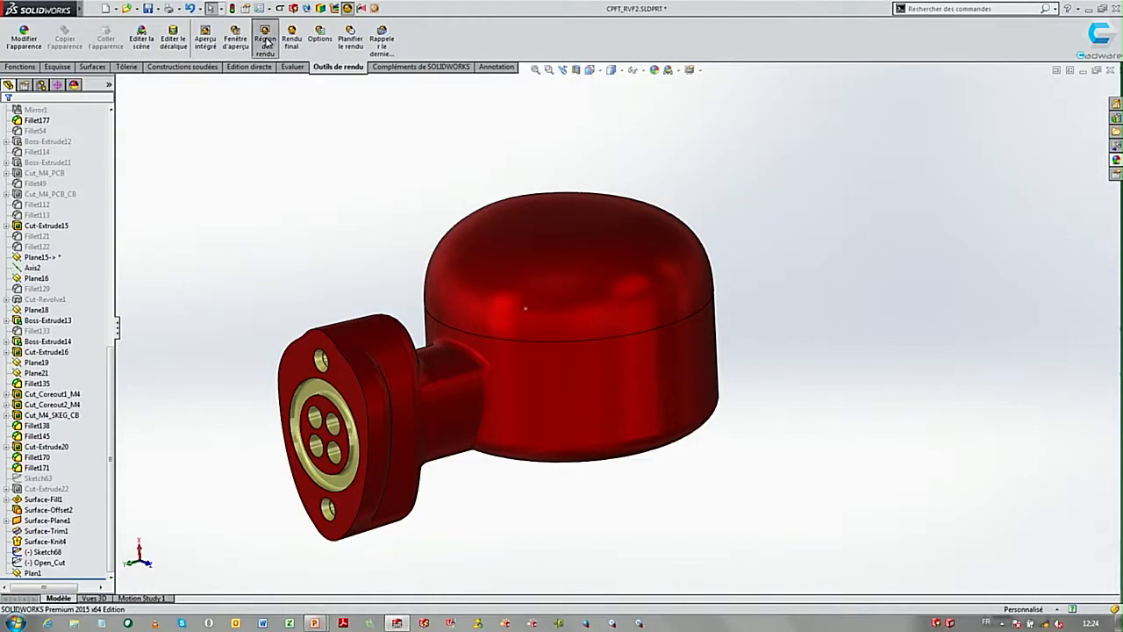
pyautogui.click(266, 41)
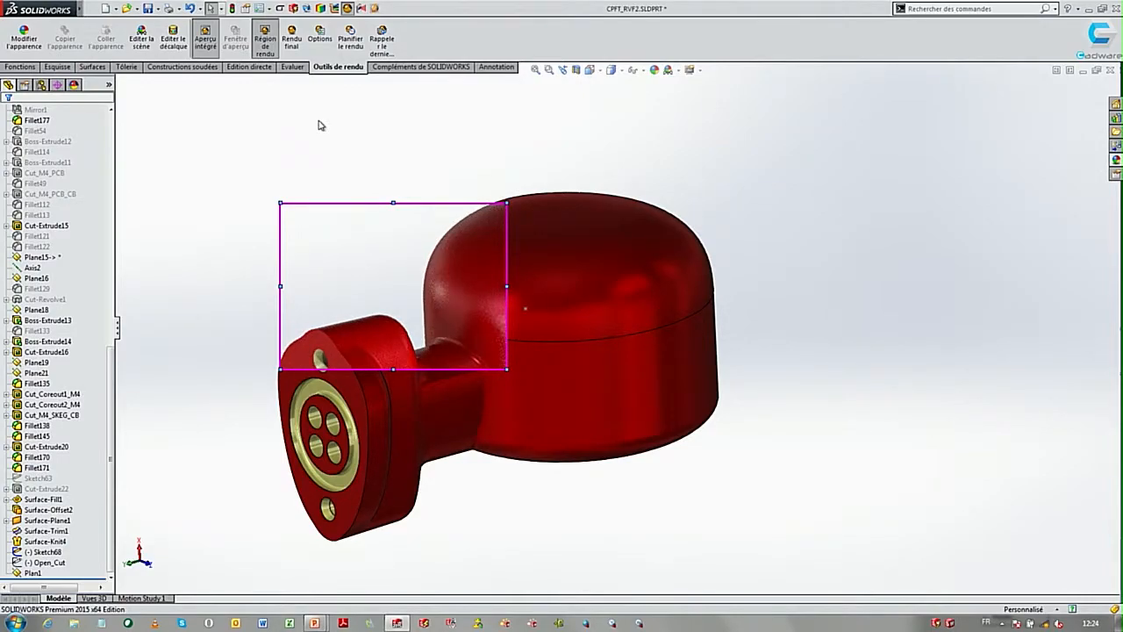
pyautogui.keyDown('ctrl'); pyautogui.moveTo(440, 323); pyautogui.dragTo(470, 208, button='middle'); pyautogui.keyUp('ctrl')
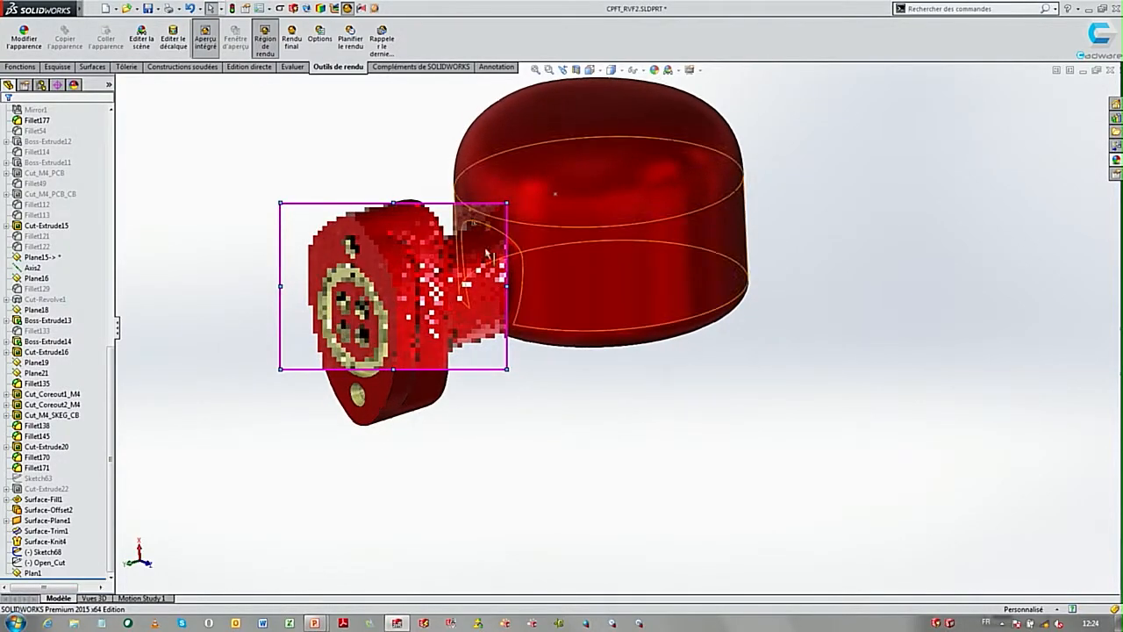